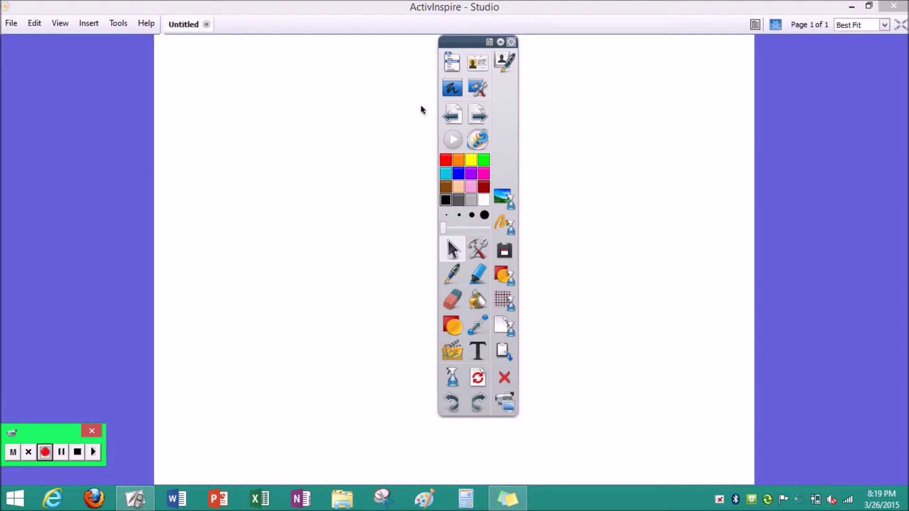
Step: Sketch a small smiley face over the desktop with the Pen, then return to the flipchart
{"action": "left_click", "coordinate": [453, 89]}
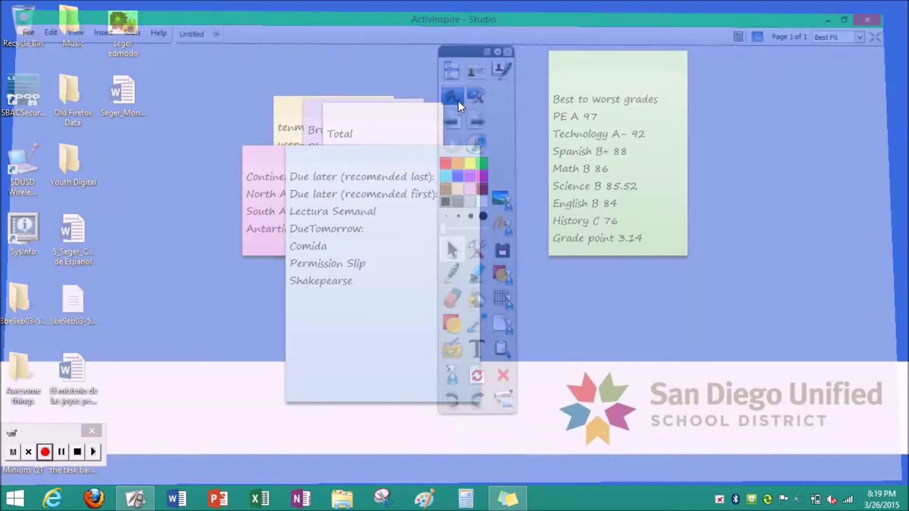
{"action": "left_click", "coordinate": [453, 239]}
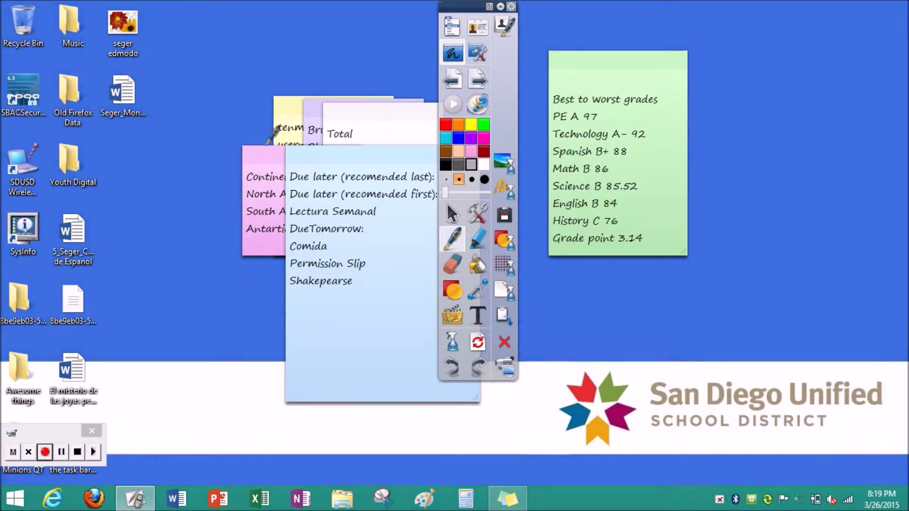
{"action": "mouse_move", "coordinate": [184, 29]}
{"action": "left_mouse_down"}
{"action": "mouse_move", "coordinate": [195, 84]}
{"action": "mouse_move", "coordinate": [217, 66]}
{"action": "mouse_move", "coordinate": [206, 41]}
{"action": "mouse_move", "coordinate": [193, 56]}
{"action": "mouse_move", "coordinate": [208, 72]}
{"action": "left_mouse_up"}
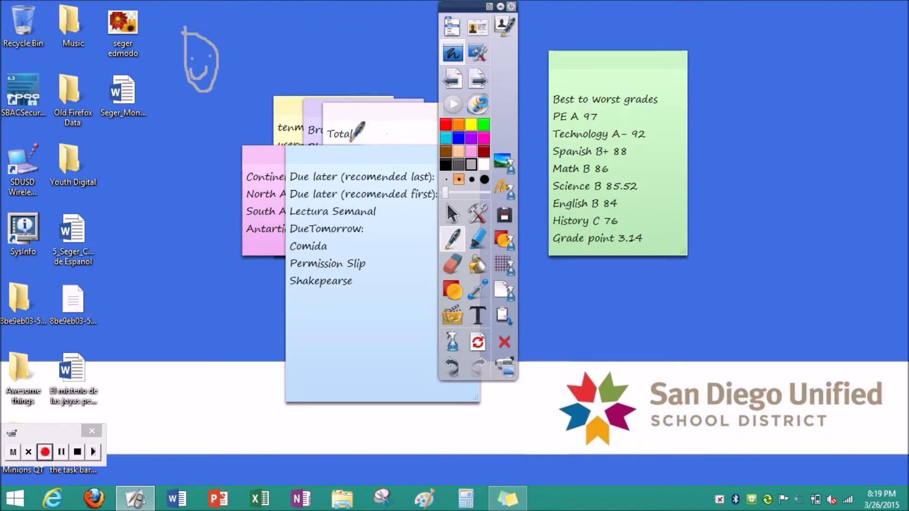
{"action": "left_click", "coordinate": [454, 54]}
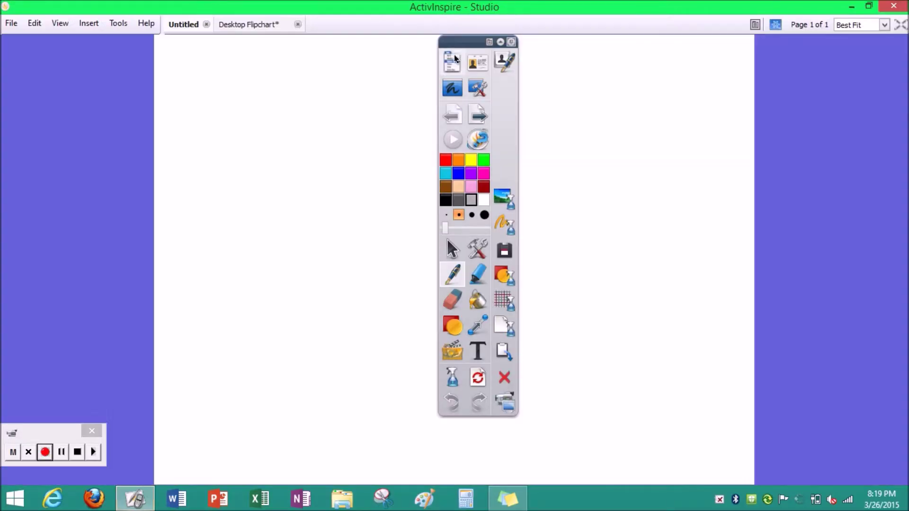
{"action": "left_click", "coordinate": [474, 89]}
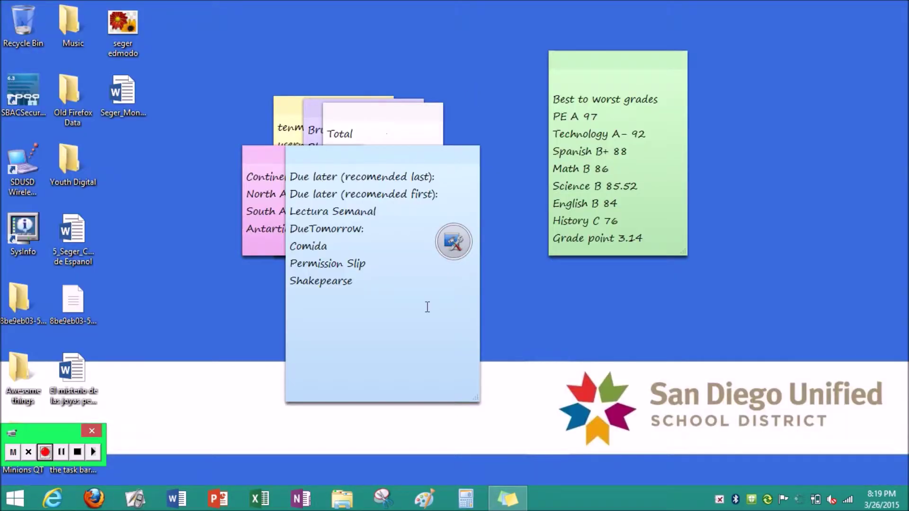
{"action": "left_click", "coordinate": [464, 244]}
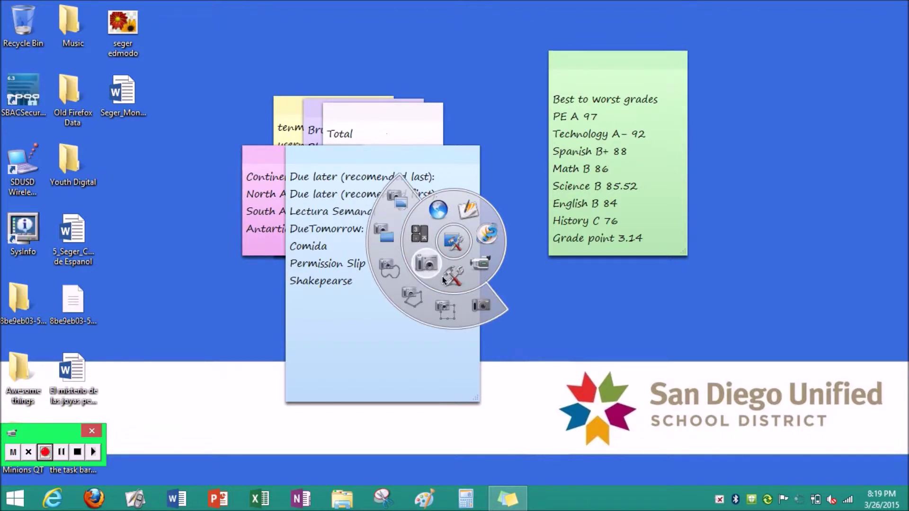
{"action": "left_click", "coordinate": [479, 268]}
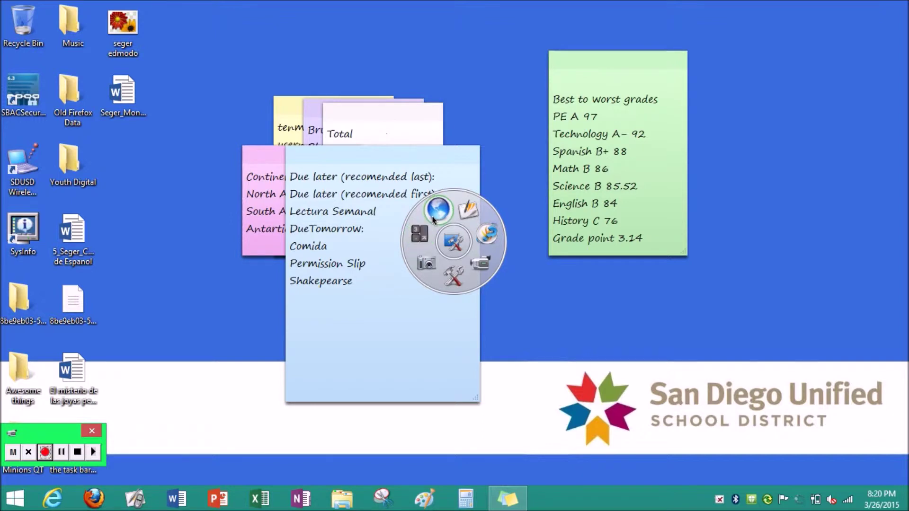
{"action": "left_click", "coordinate": [469, 220]}
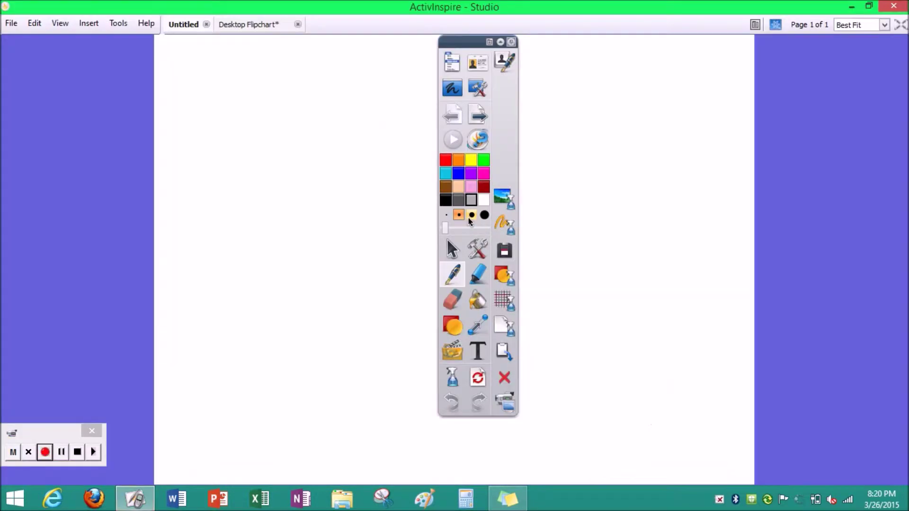
Step: Create a second flipchart page, then go back to page 1 of 2
{"action": "left_click", "coordinate": [478, 123]}
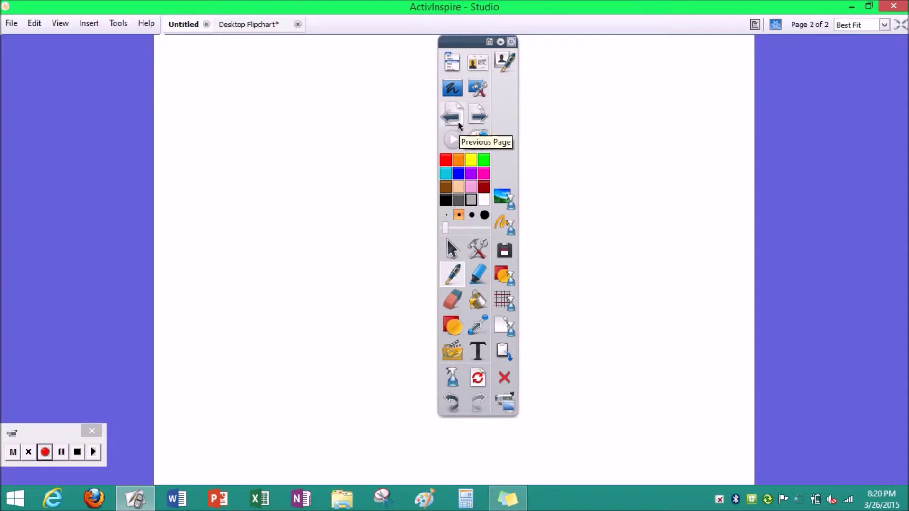
{"action": "left_click", "coordinate": [458, 124]}
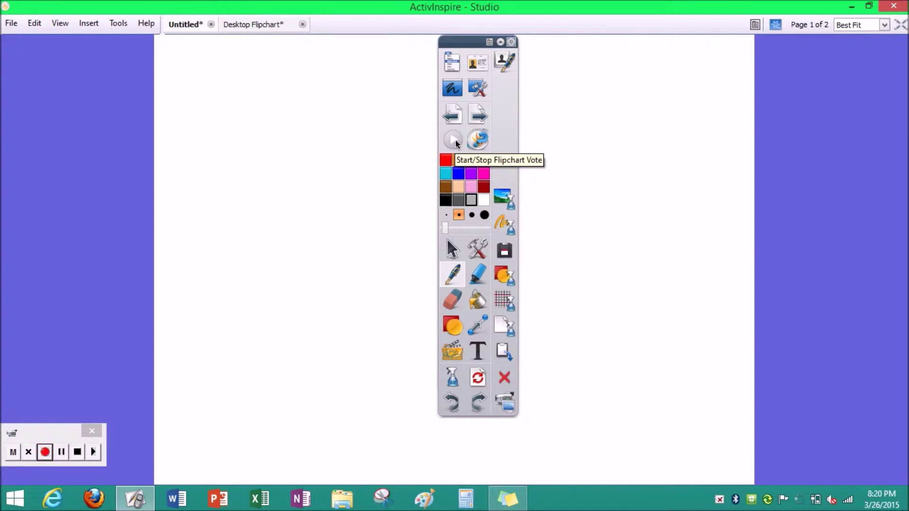
Step: Start a flipchart vote, browse the vote icon's question types, and pick a new pen colour
{"action": "left_click", "coordinate": [477, 140]}
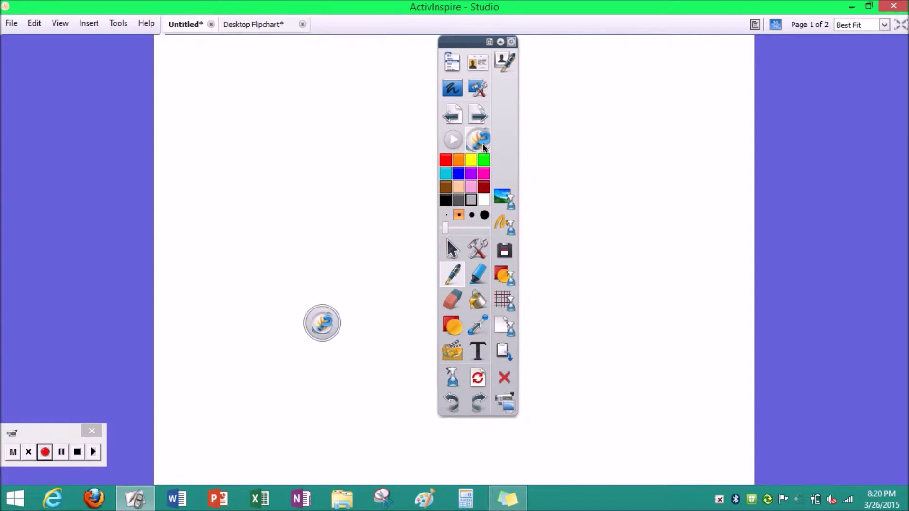
{"action": "left_click", "coordinate": [327, 333]}
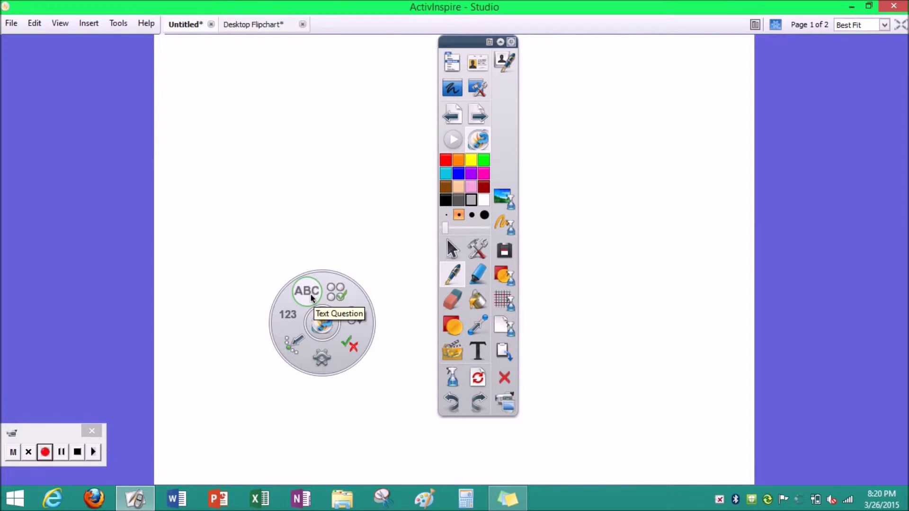
{"action": "mouse_move", "coordinate": [339, 298]}
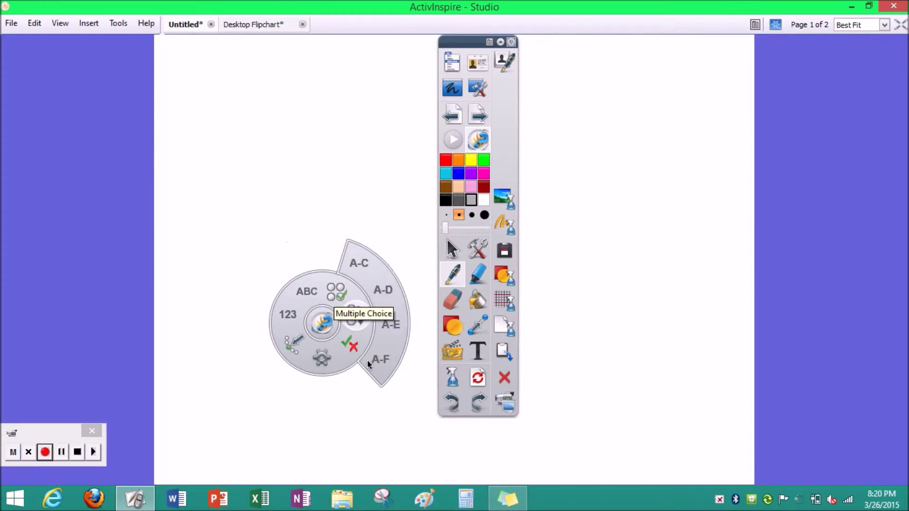
{"action": "mouse_move", "coordinate": [356, 347]}
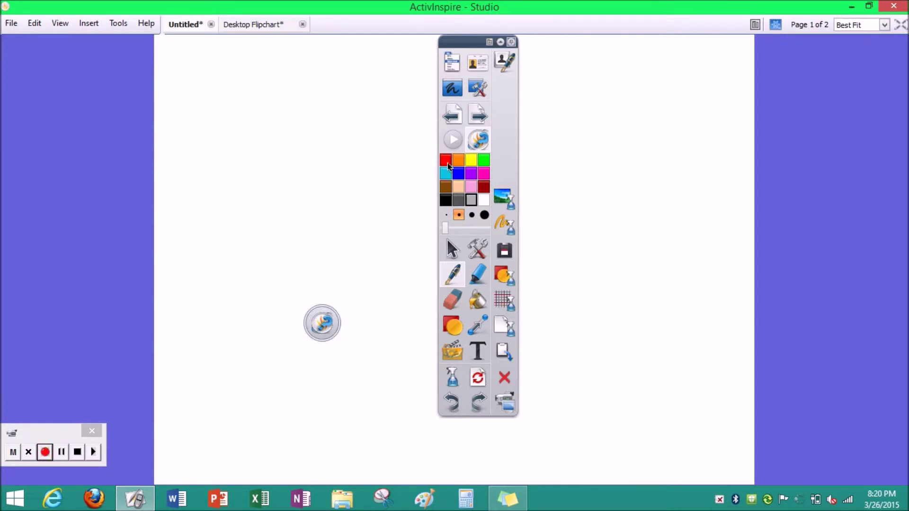
{"action": "left_click", "coordinate": [471, 161]}
Step: Draw a thin peach vertical line and a short green line beside it
{"action": "left_click", "coordinate": [458, 189]}
{"action": "left_click_drag", "start_coordinate": [207, 90], "coordinate": [207, 166]}
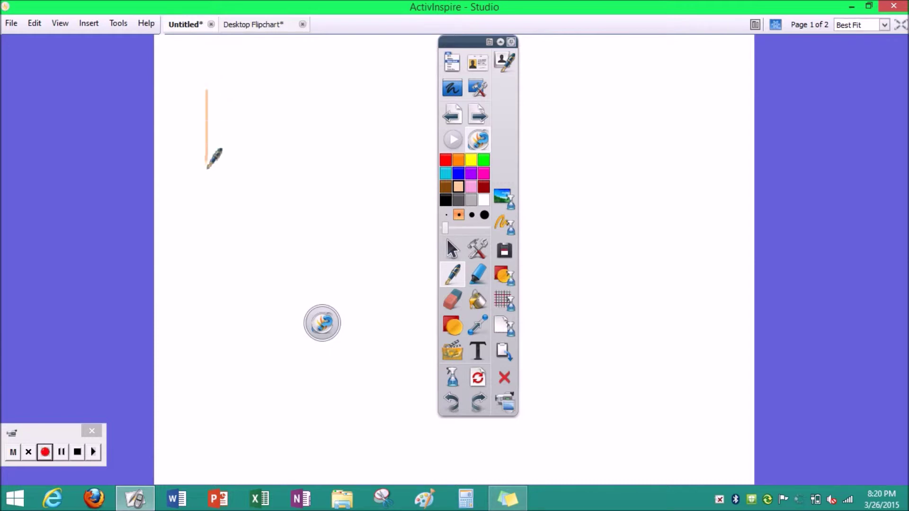
{"action": "left_click", "coordinate": [484, 162]}
{"action": "left_click_drag", "start_coordinate": [234, 90], "coordinate": [234, 160]}
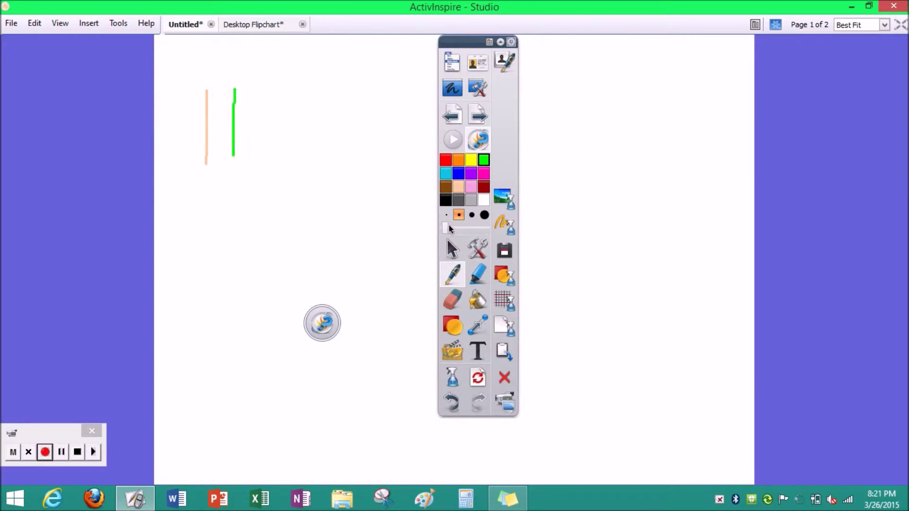
Step: Draw a thick green stroke at maximum pen width, then a thin green line below the first
{"action": "mouse_move", "coordinate": [453, 230]}
{"action": "left_click_drag", "start_coordinate": [462, 230], "coordinate": [487, 228]}
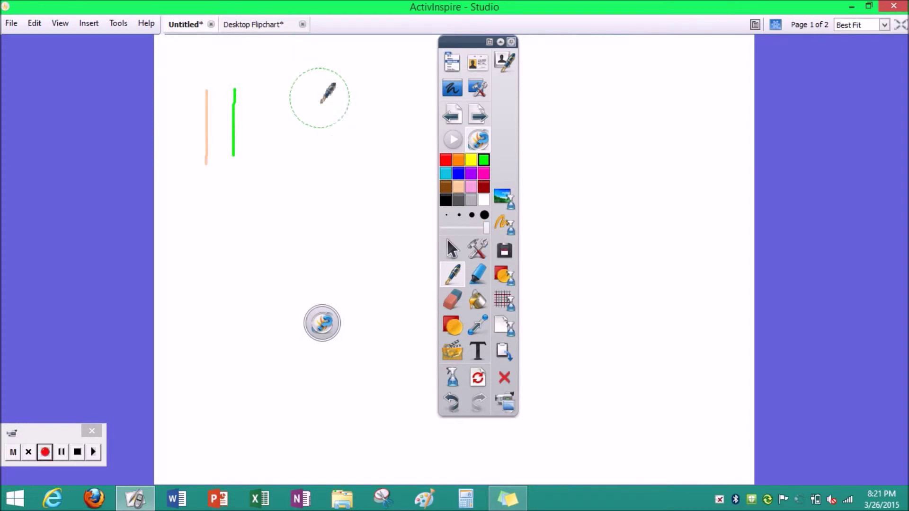
{"action": "left_click_drag", "start_coordinate": [320, 98], "coordinate": [327, 255]}
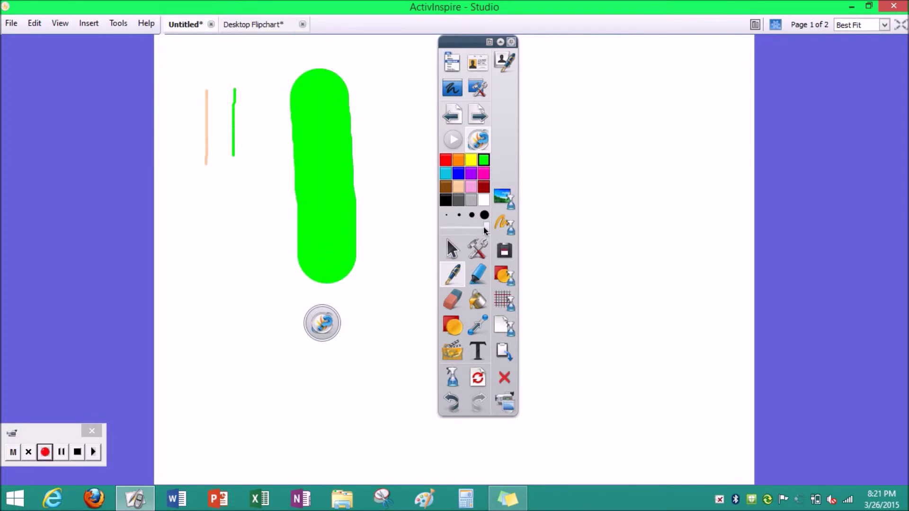
{"action": "left_click_drag", "start_coordinate": [486, 232], "coordinate": [483, 232]}
{"action": "left_click_drag", "start_coordinate": [237, 179], "coordinate": [236, 264]}
{"action": "left_click", "coordinate": [451, 249]}
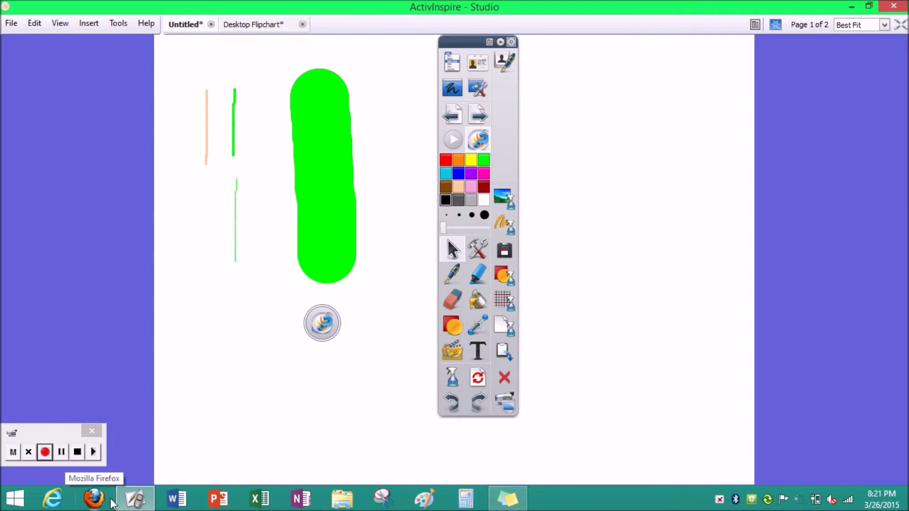
{"action": "left_click", "coordinate": [135, 497]}
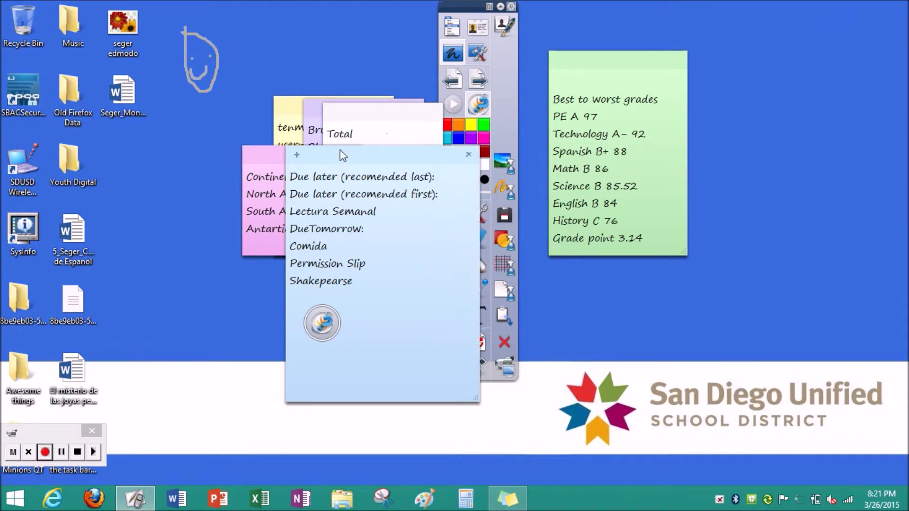
Step: Drag the blue sticky note left on the desktop, return to Studio and open the Tools list
{"action": "left_click_drag", "start_coordinate": [311, 156], "coordinate": [258, 164]}
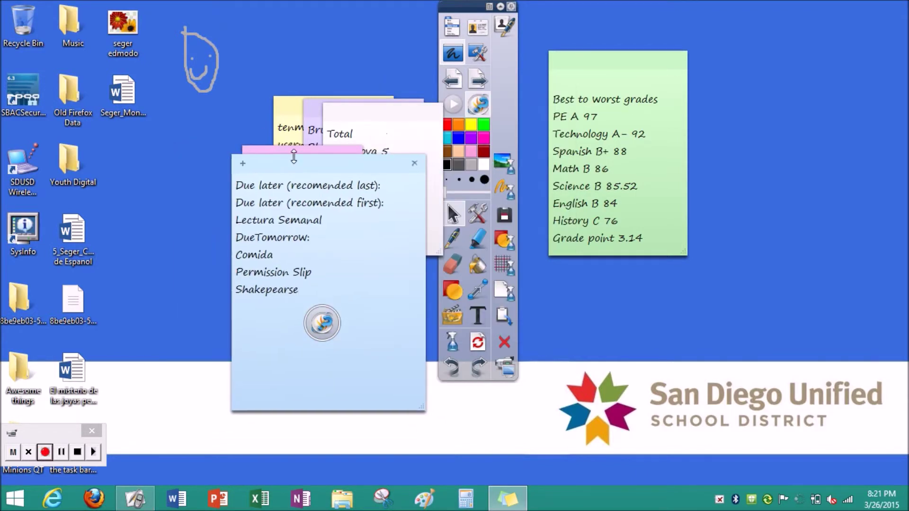
{"action": "left_click", "coordinate": [466, 99]}
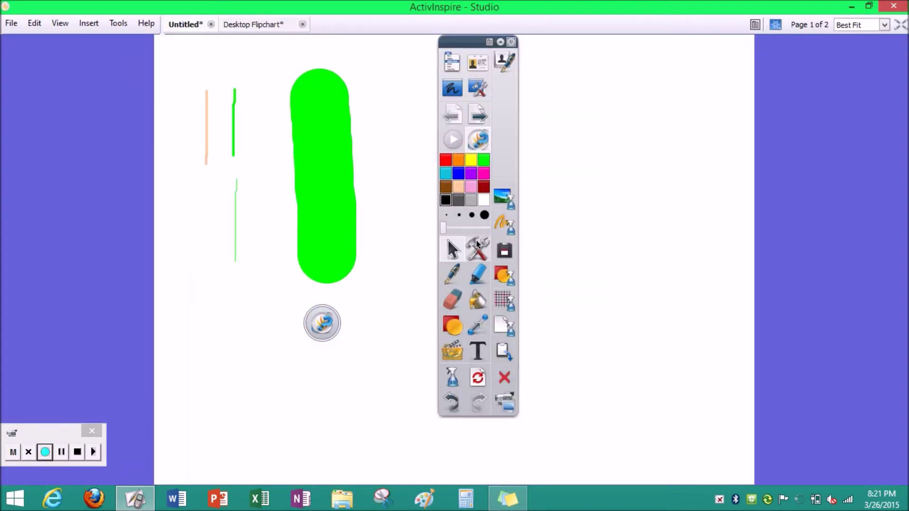
{"action": "left_click", "coordinate": [475, 247]}
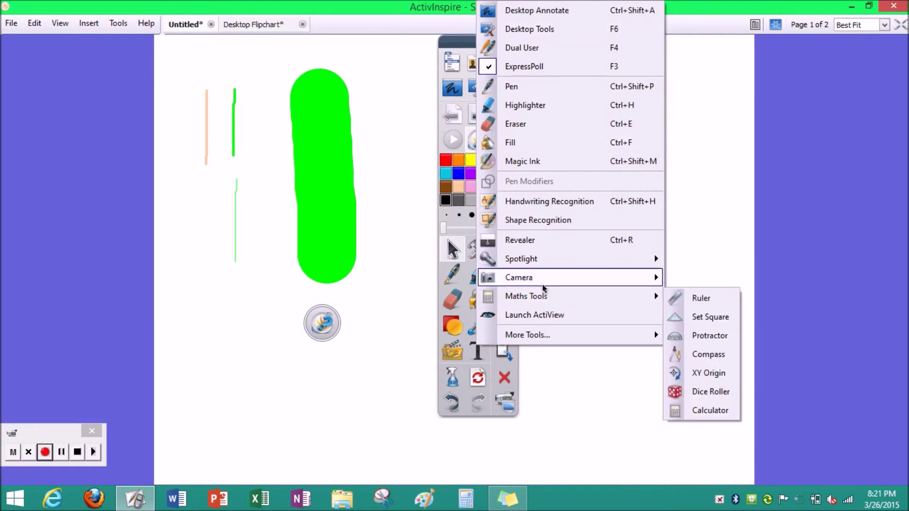
Step: Draw a thin green vertical pen line right of the green blob
{"action": "mouse_move", "coordinate": [545, 280]}
{"action": "left_click", "coordinate": [431, 338]}
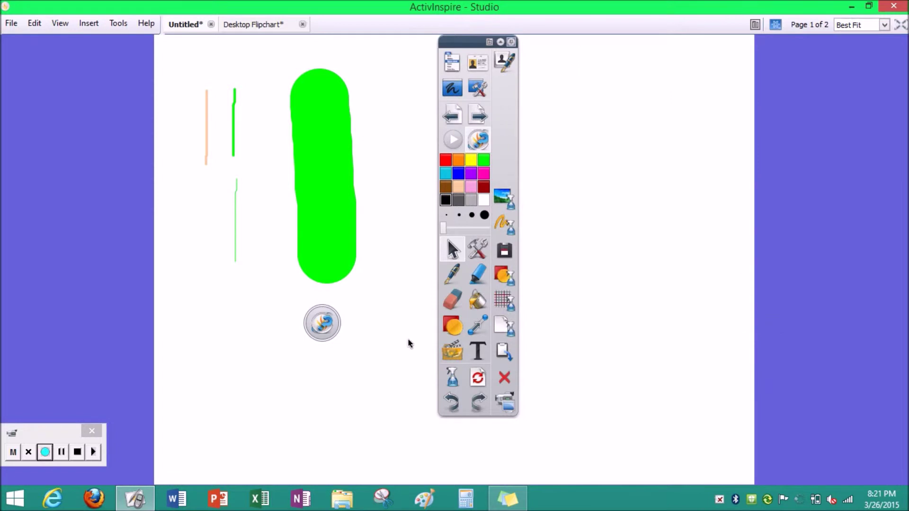
{"action": "left_click", "coordinate": [455, 277]}
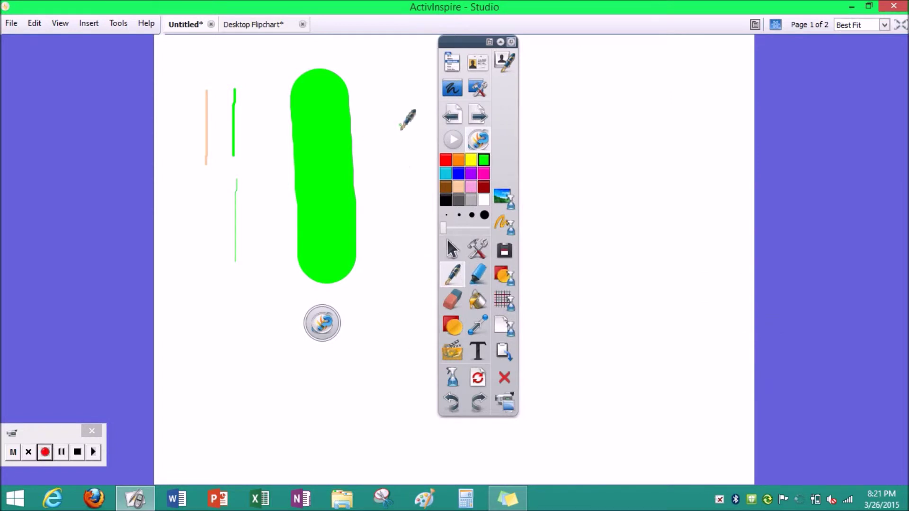
{"action": "left_click_drag", "start_coordinate": [399, 125], "coordinate": [396, 245]}
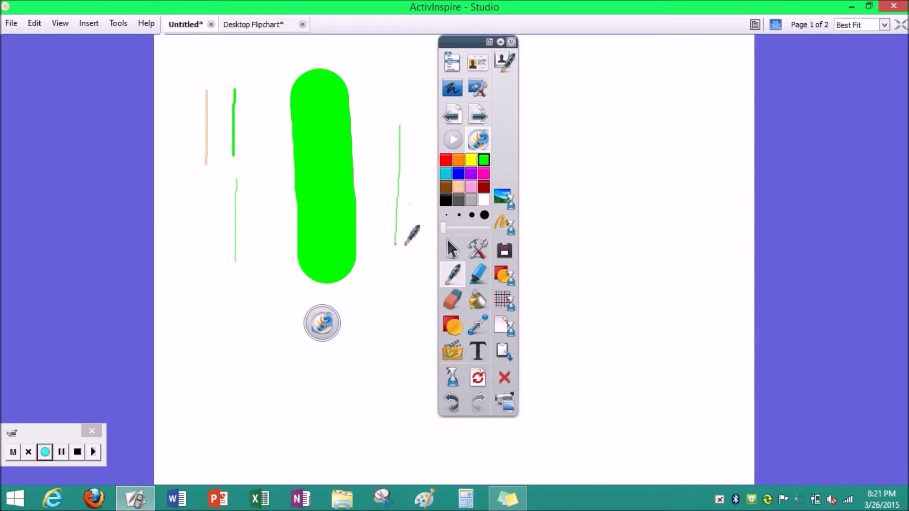
Step: Add a lavender highlighter stroke on the right and erase the top of the green line
{"action": "left_click", "coordinate": [478, 275]}
{"action": "left_click_drag", "start_coordinate": [610, 66], "coordinate": [584, 261]}
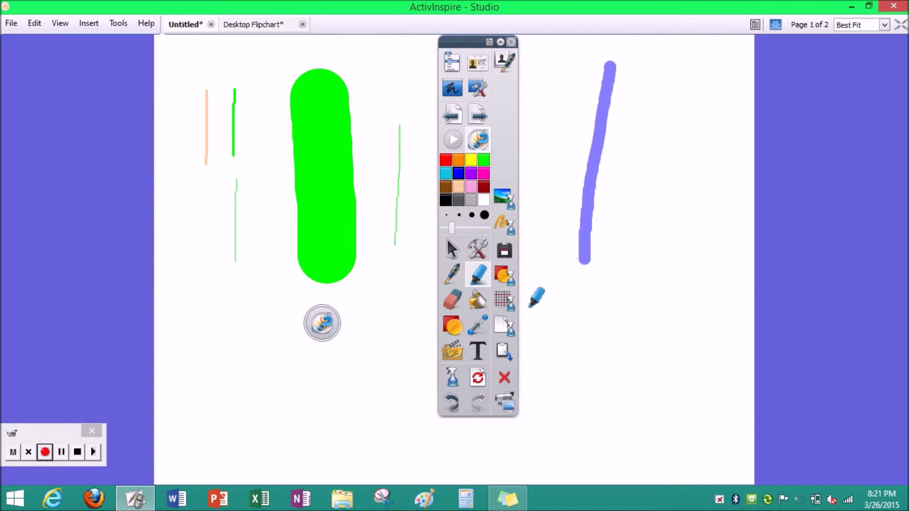
{"action": "left_click", "coordinate": [452, 299]}
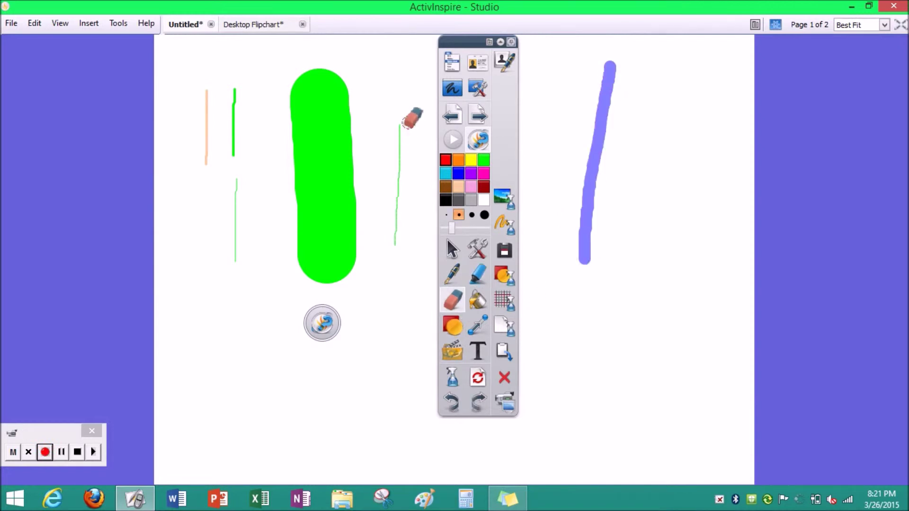
{"action": "left_click_drag", "start_coordinate": [402, 121], "coordinate": [400, 148]}
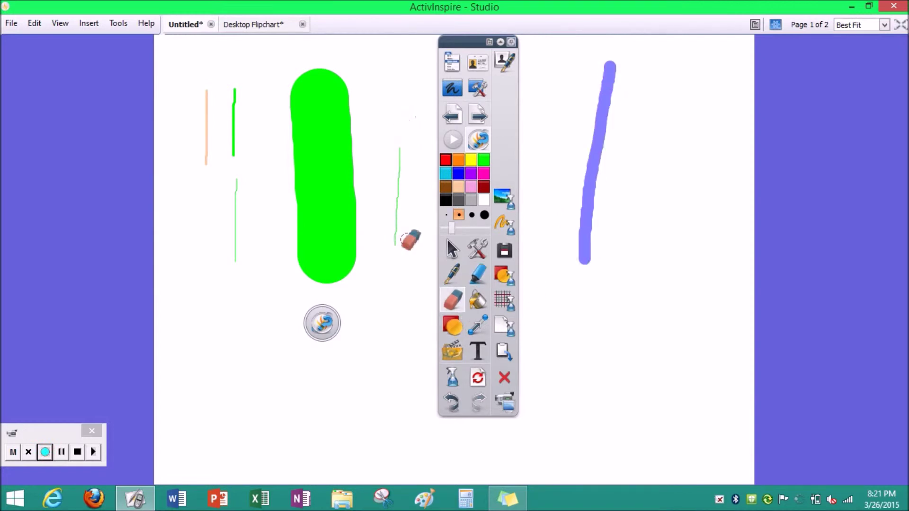
{"action": "left_click", "coordinate": [479, 300]}
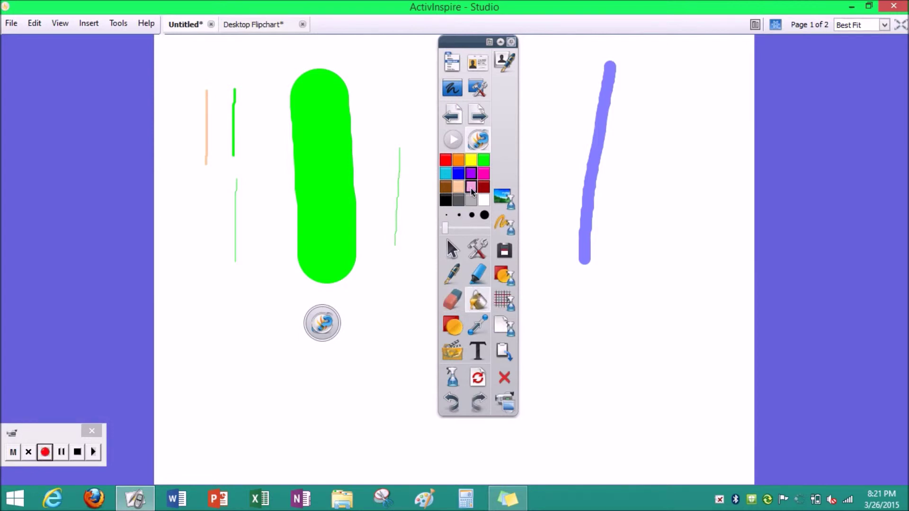
Step: Fill the page background pink and drag out a yellow square with a peach outline at the far left
{"action": "left_click", "coordinate": [662, 325]}
{"action": "left_click", "coordinate": [453, 333]}
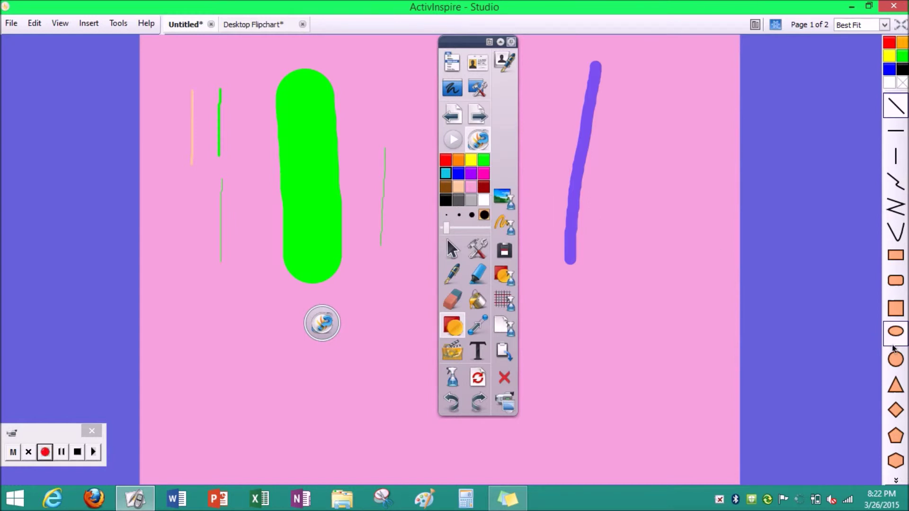
{"action": "left_click", "coordinate": [897, 308]}
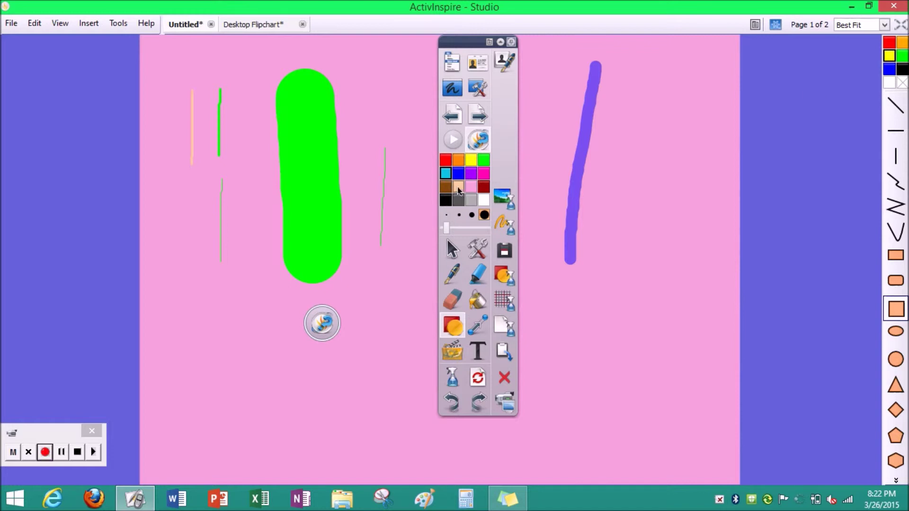
{"action": "left_click", "coordinate": [458, 186]}
{"action": "left_click_drag", "start_coordinate": [27, 127], "coordinate": [124, 223]}
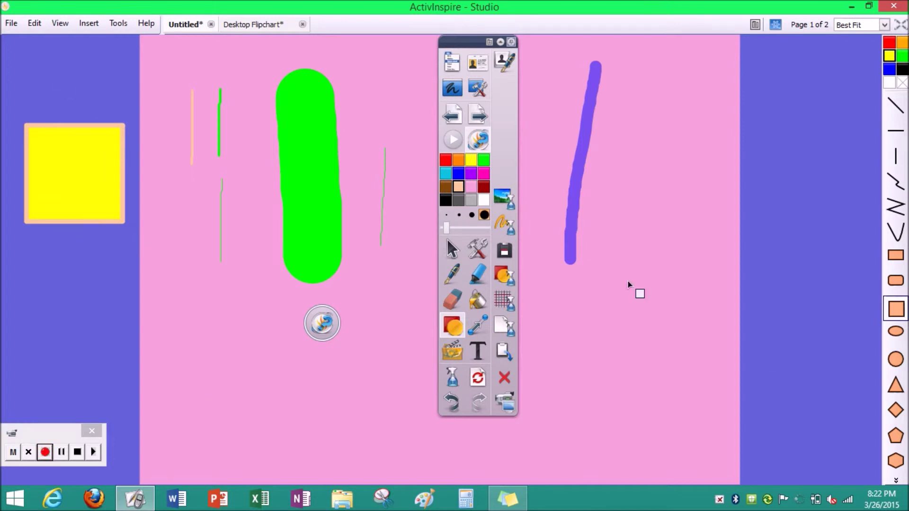
Step: Draw a curved purple connector and a dotted purple line below it in the right margin
{"action": "left_click", "coordinate": [480, 332]}
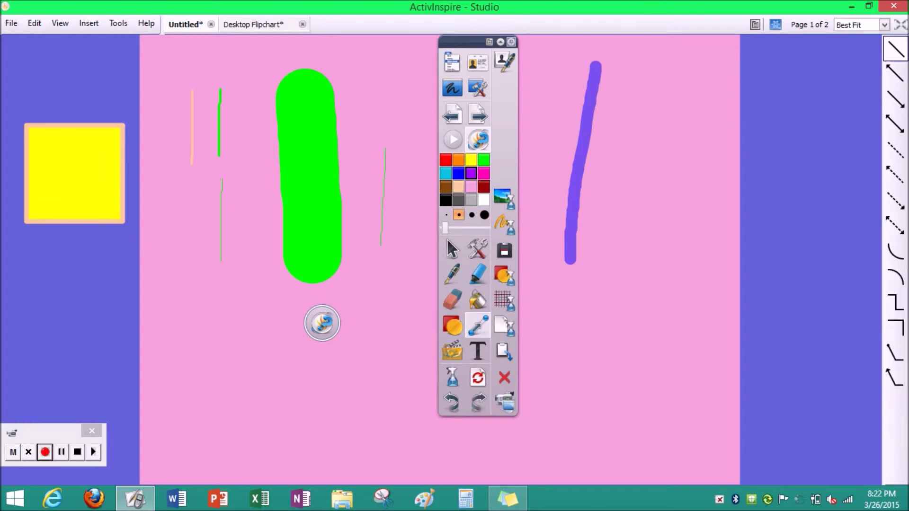
{"action": "left_click", "coordinate": [895, 251]}
{"action": "mouse_move", "coordinate": [775, 124]}
{"action": "left_mouse_down"}
{"action": "mouse_move", "coordinate": [835, 238]}
{"action": "mouse_move", "coordinate": [859, 222]}
{"action": "mouse_move", "coordinate": [849, 192]}
{"action": "left_mouse_up"}
{"action": "left_click", "coordinate": [891, 200]}
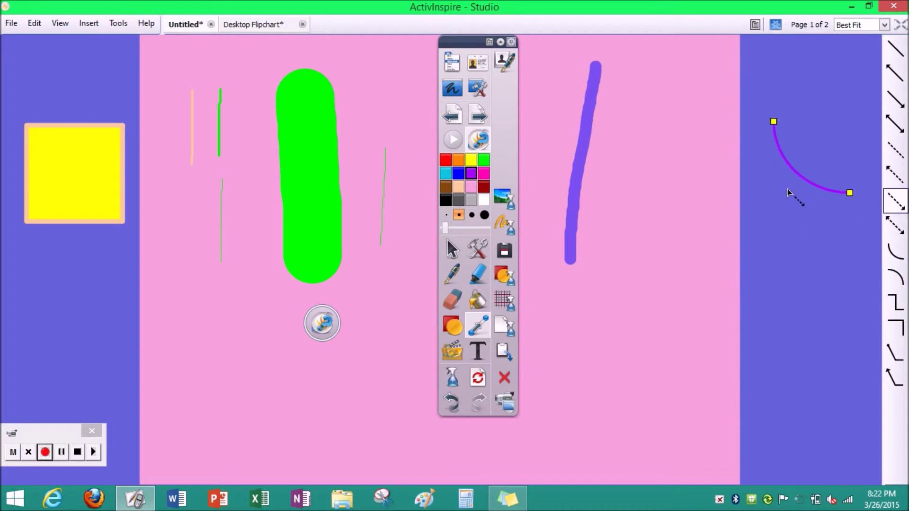
{"action": "left_click_drag", "start_coordinate": [788, 187], "coordinate": [829, 321]}
Step: Open the Insert Media dialog and close it without inserting anything
{"action": "left_click", "coordinate": [456, 359]}
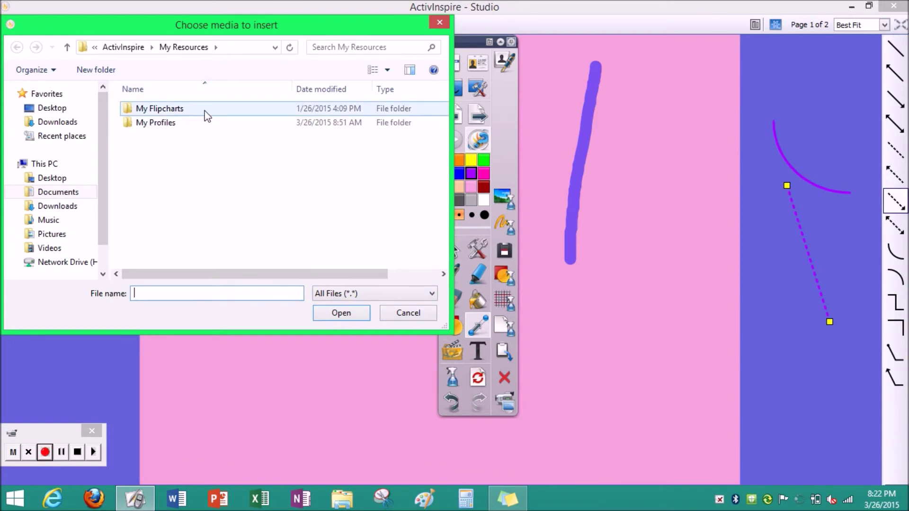
{"action": "left_click", "coordinate": [439, 22]}
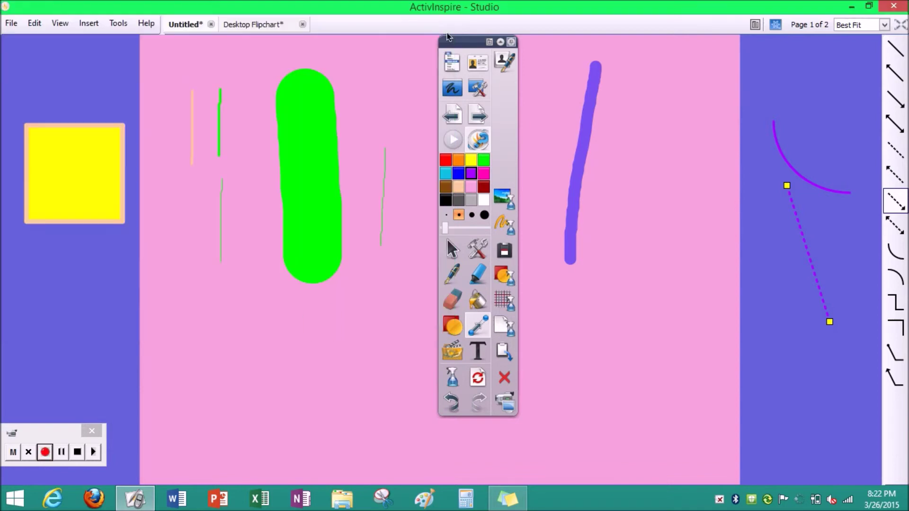
{"action": "left_click", "coordinate": [478, 352]}
Step: Create a text box, replace the placeholder with pink 'HHello', and move it to the upper-right margin
{"action": "left_click", "coordinate": [623, 331]}
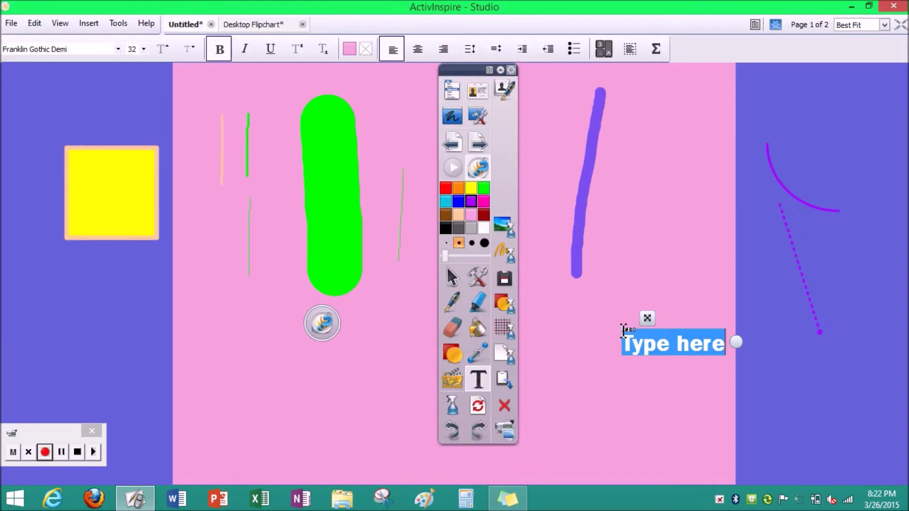
{"action": "key", "text": "BackSpace"}
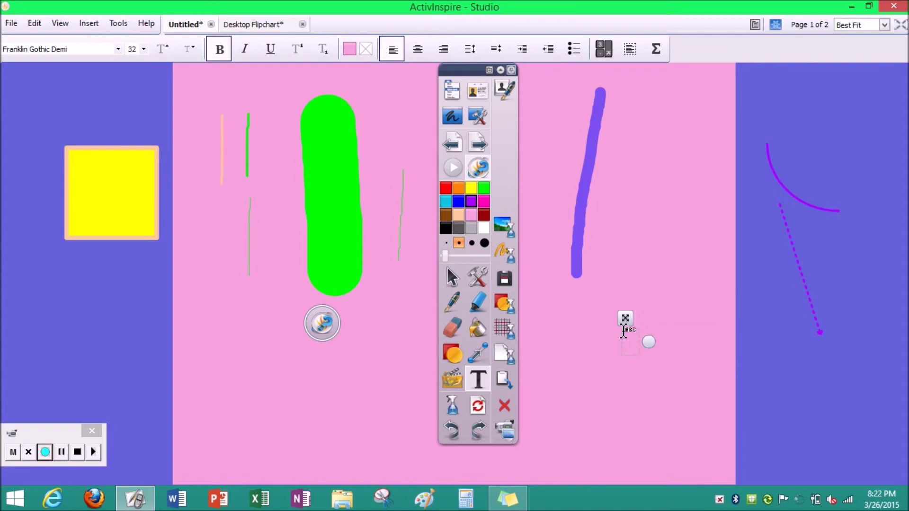
{"action": "type", "text": "Welcome"}
{"action": "left_click_drag", "start_coordinate": [638, 318], "coordinate": [817, 101]}
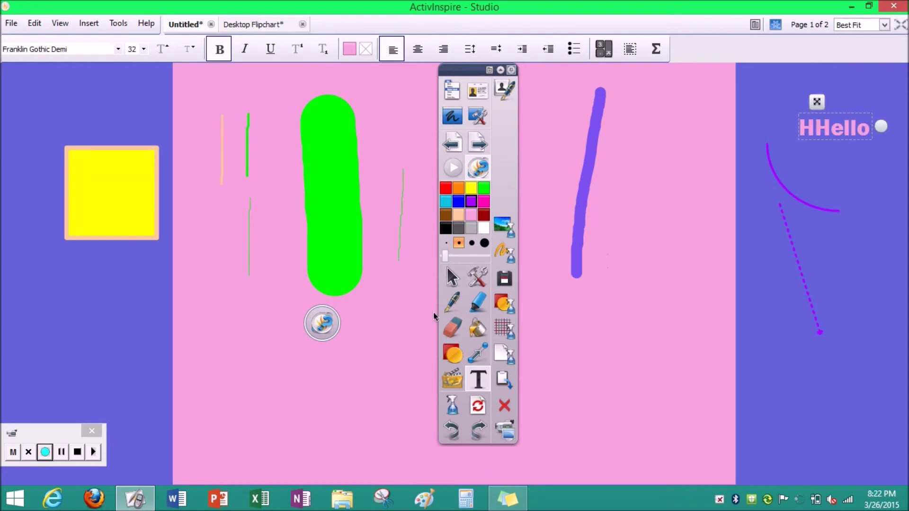
{"action": "left_click", "coordinate": [453, 409]}
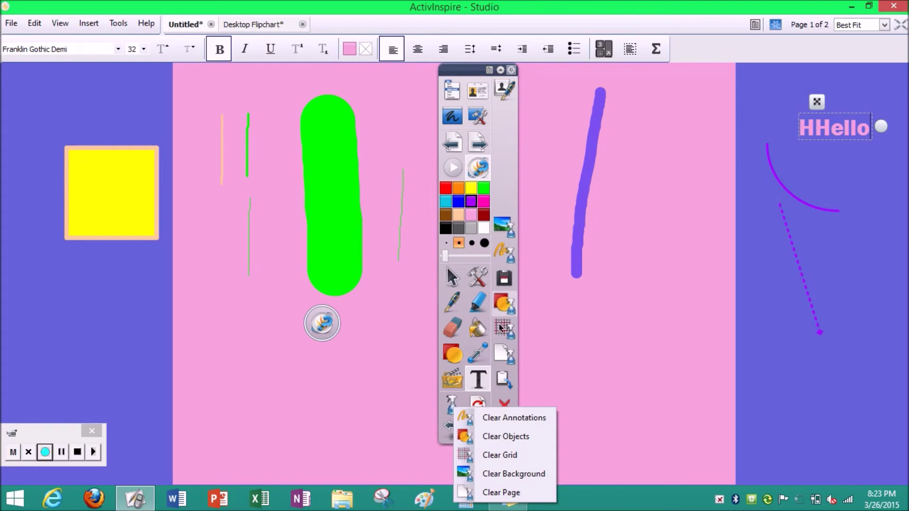
Step: Clear the page, undo the clear, then redo it so only the pink background remains
{"action": "left_click", "coordinate": [480, 405]}
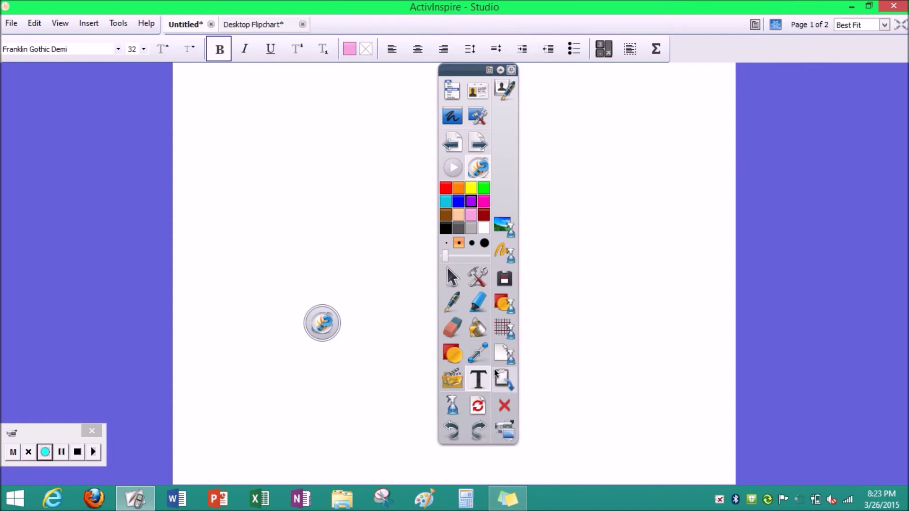
{"action": "left_click", "coordinate": [460, 435]}
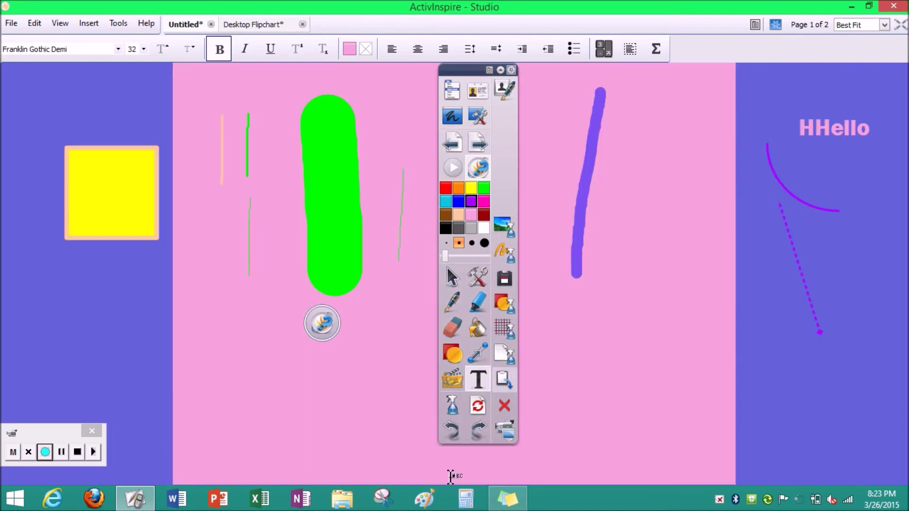
{"action": "left_click", "coordinate": [488, 432]}
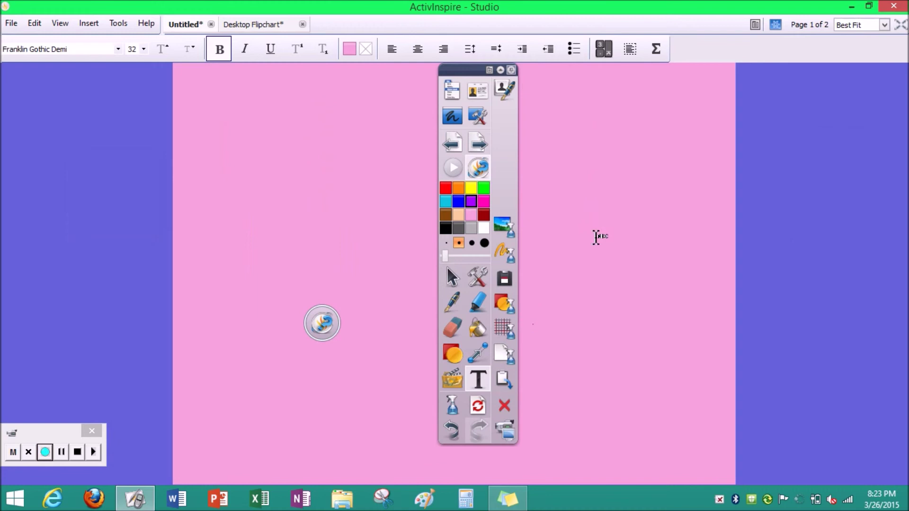